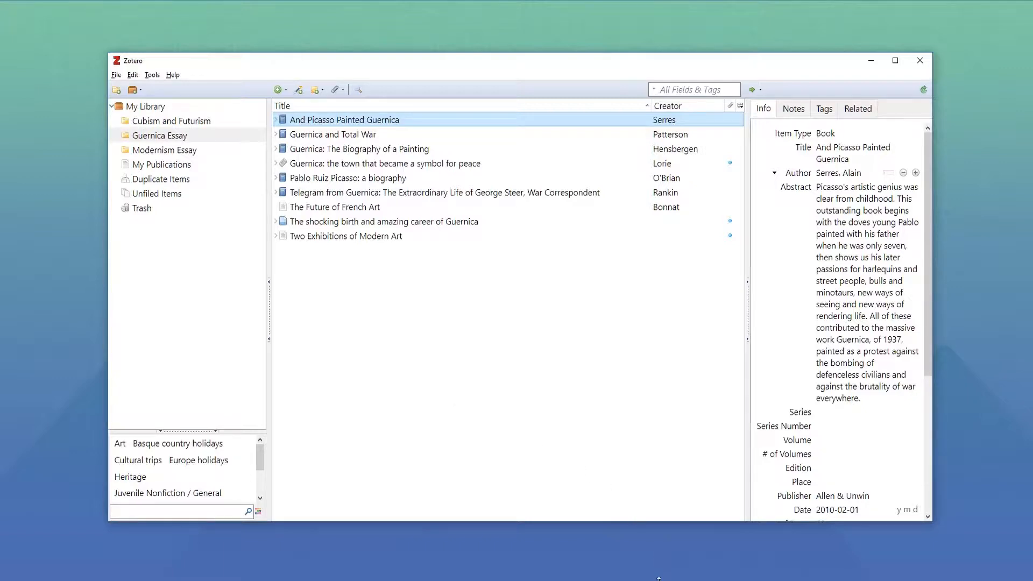
Switch to the Guernica Essay in Word and select Chicago Manual of Style 16th edition (author-date) in the Zotero document preferences.
key("alt+Tab")
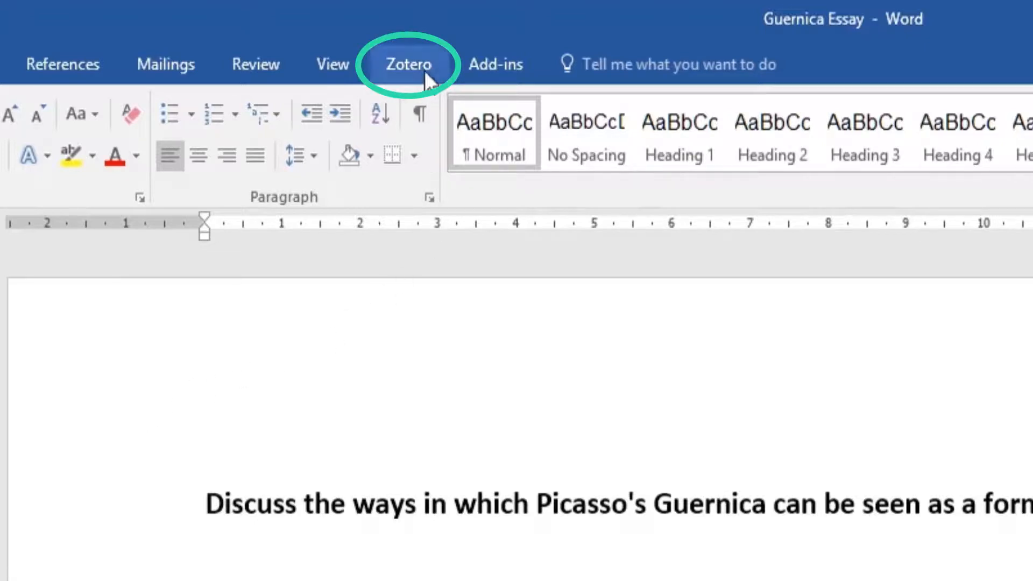
left_click(424, 70)
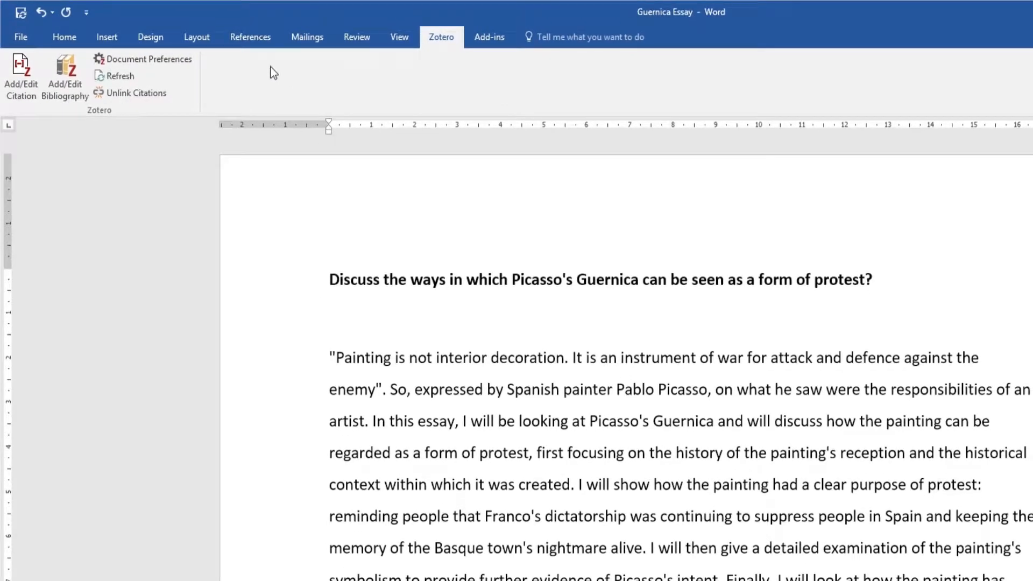
left_click(193, 61)
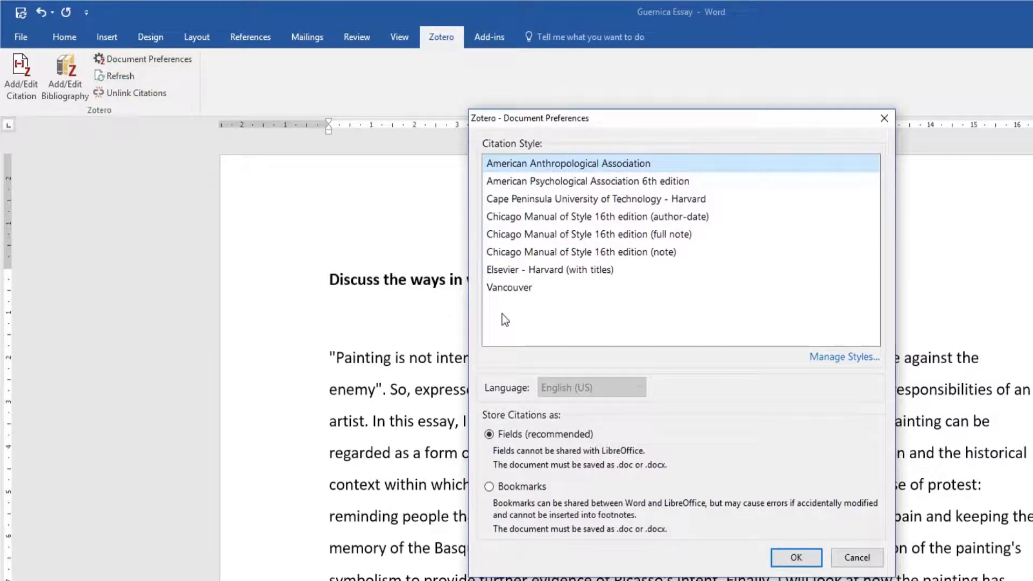
left_click(540, 218)
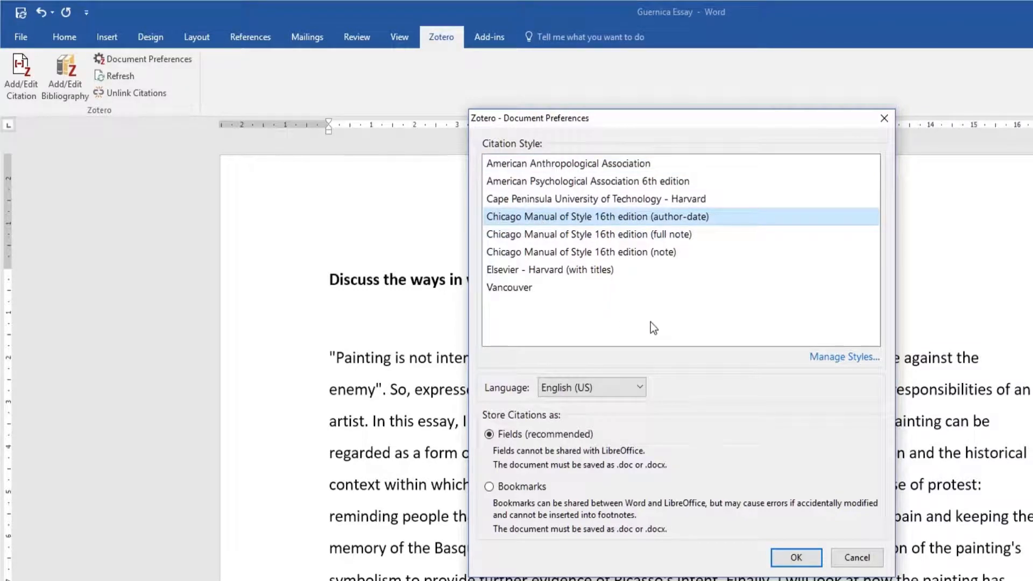
Remove the Vancouver style from Zotero's installed citation styles.
left_click(842, 362)
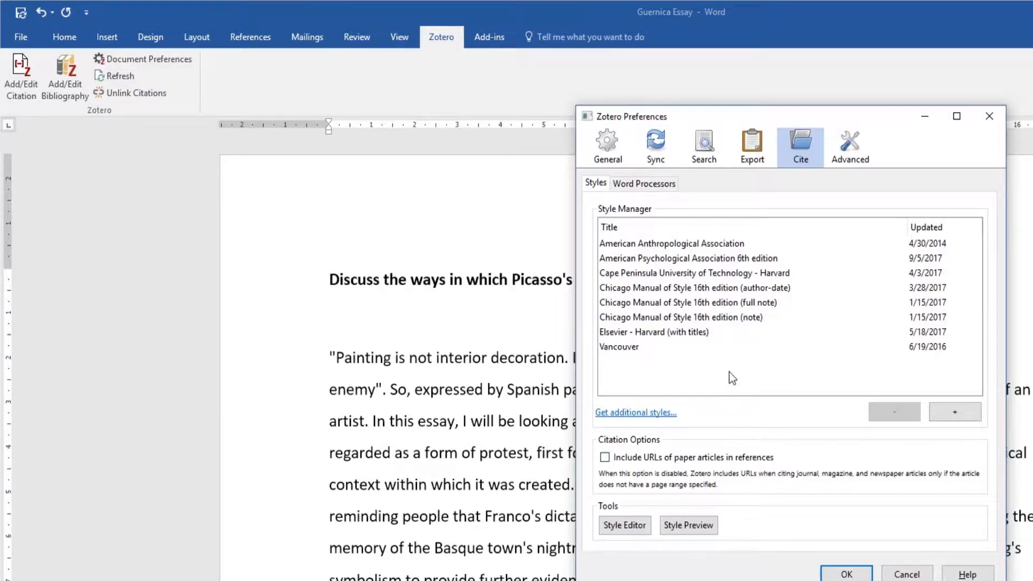
left_click(715, 350)
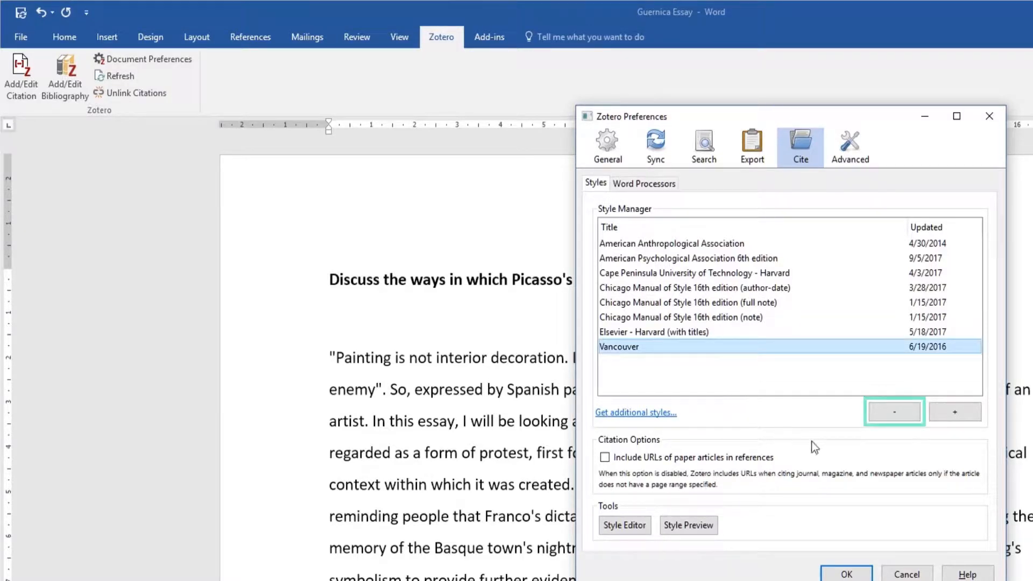
left_click(872, 416)
left_click(759, 380)
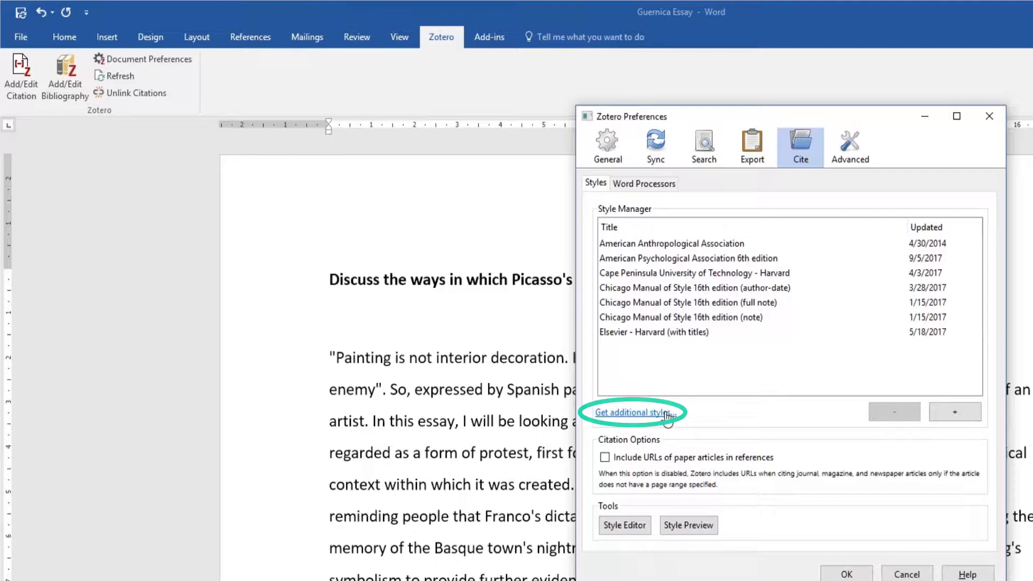
Search the Zotero Style Repository for Harvard, install the Anglia Ruskin University - Harvard style, and accept the preferences.
left_click(634, 412)
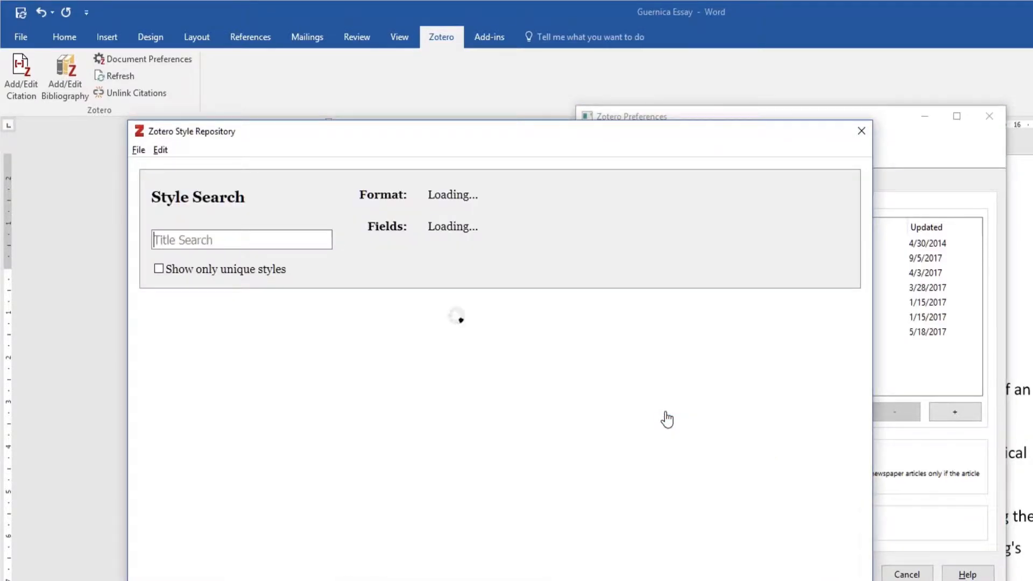
type("Harvard")
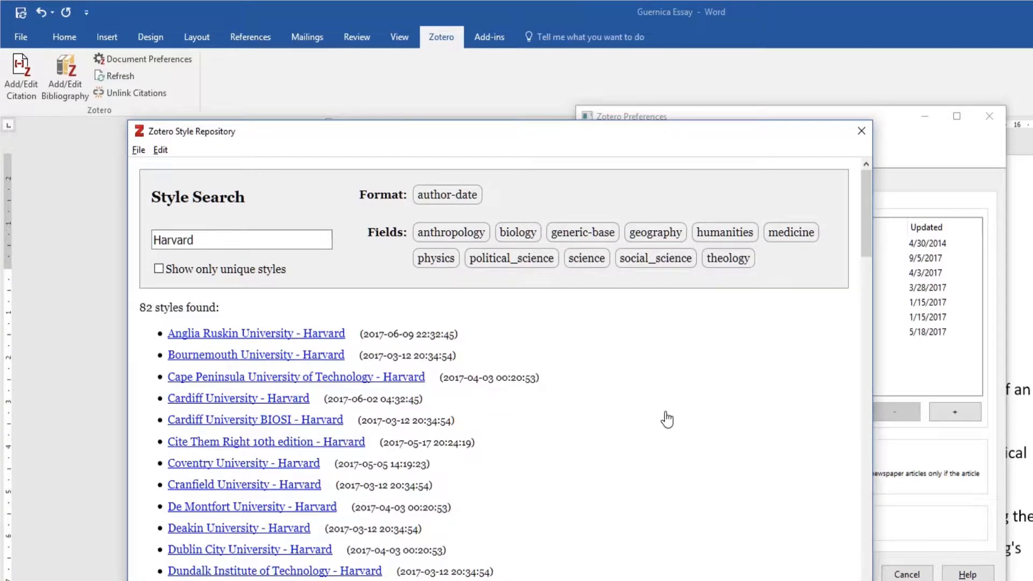
left_click(329, 337)
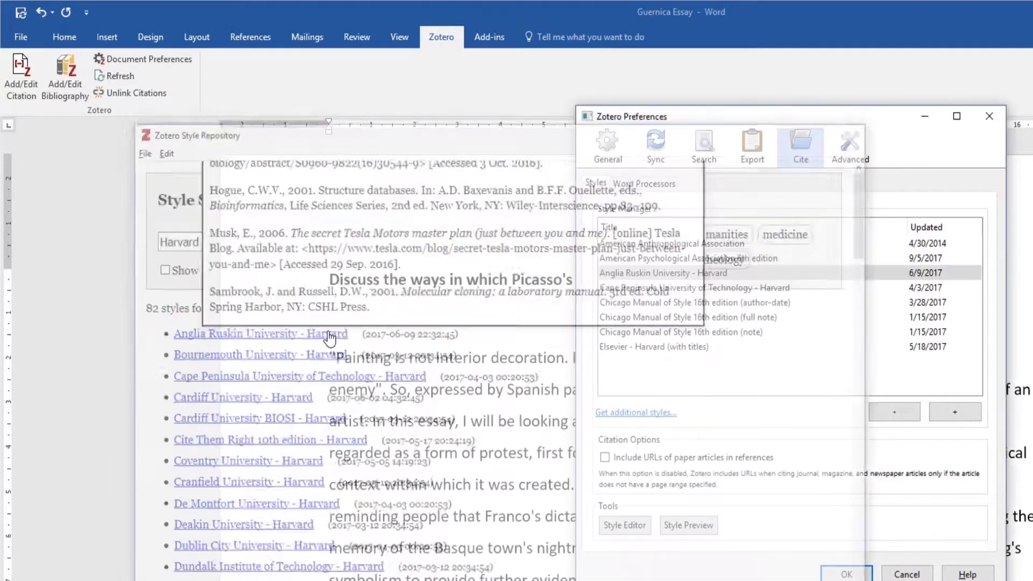
left_click(832, 576)
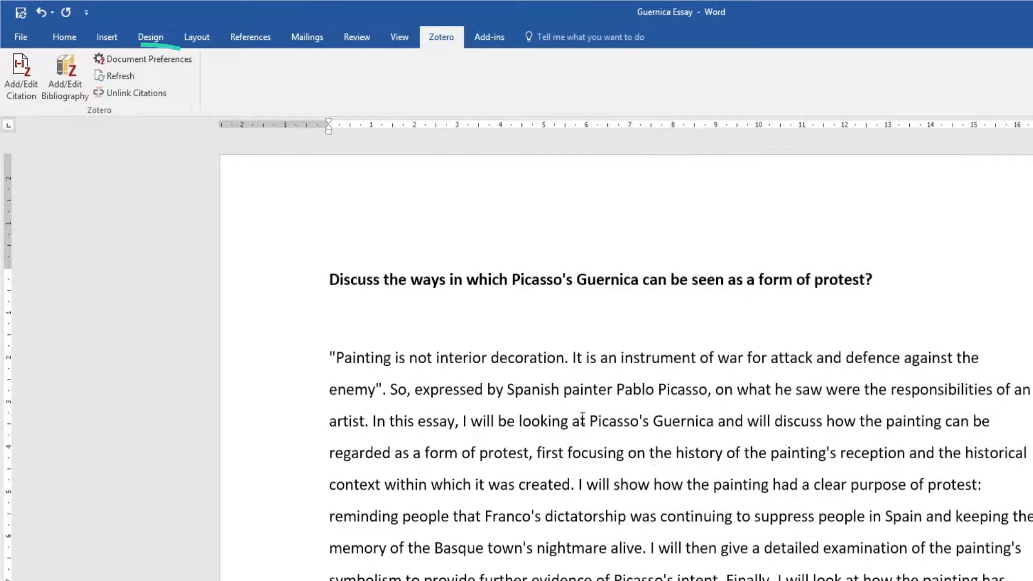
Set the essay's citation style to Anglia Ruskin University - Harvard in the Zotero document preferences.
left_click(185, 64)
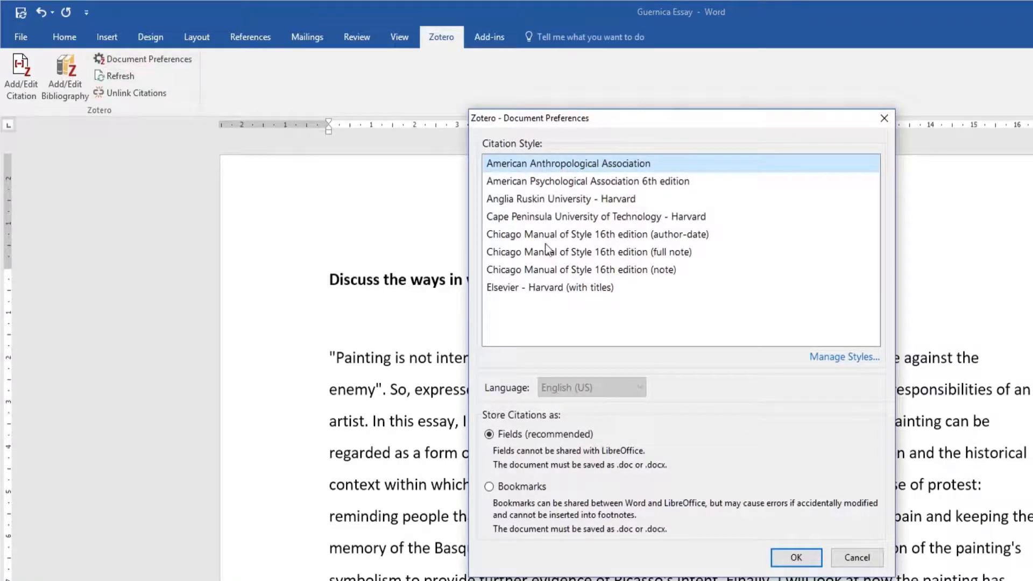
left_click(551, 204)
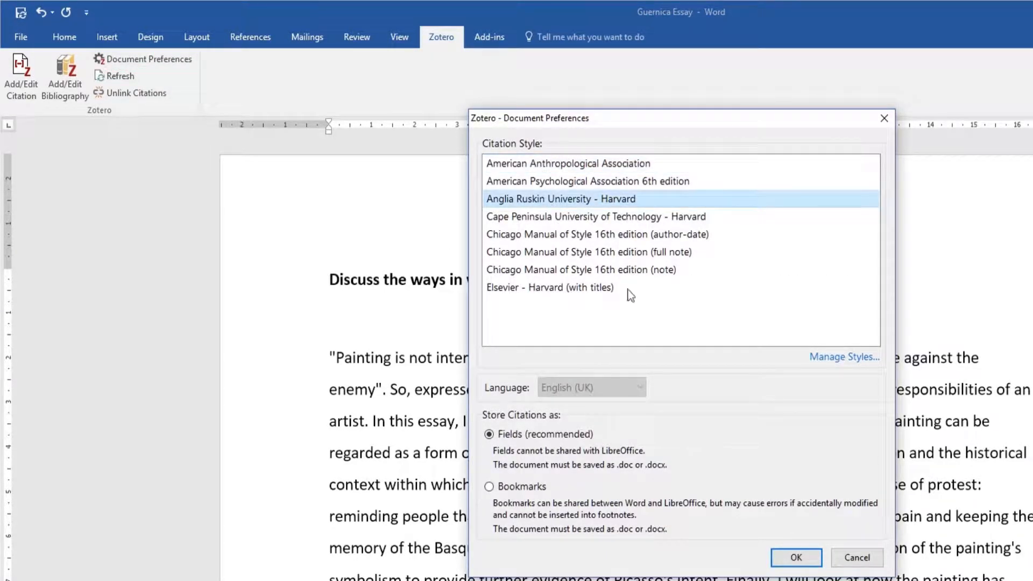
left_click(796, 557)
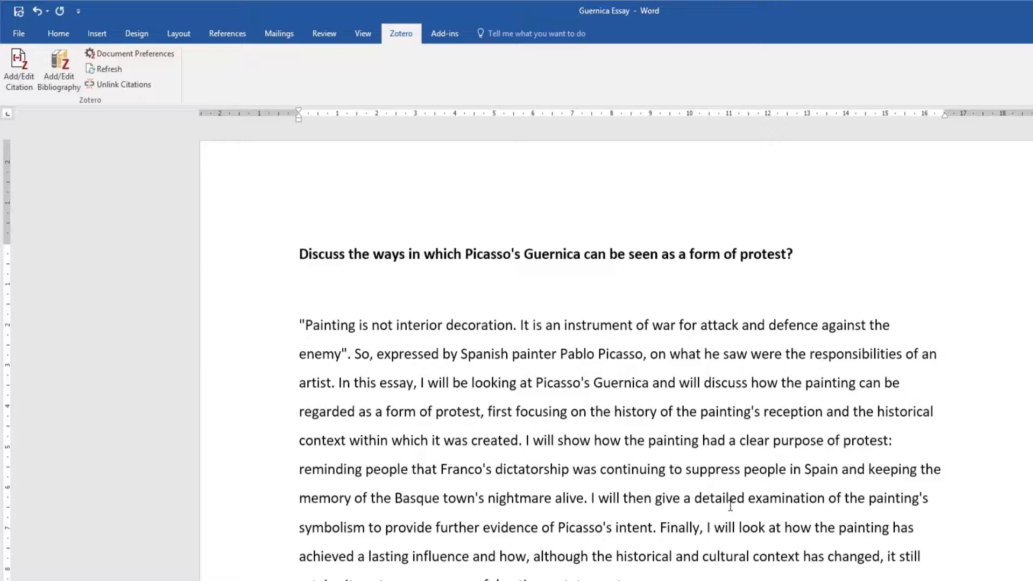
Start a Zotero citation after the quotation ending "Basque race", search for Steer, and choose the book Telegram from Guernica.
scroll(730, 506, "down", 4)
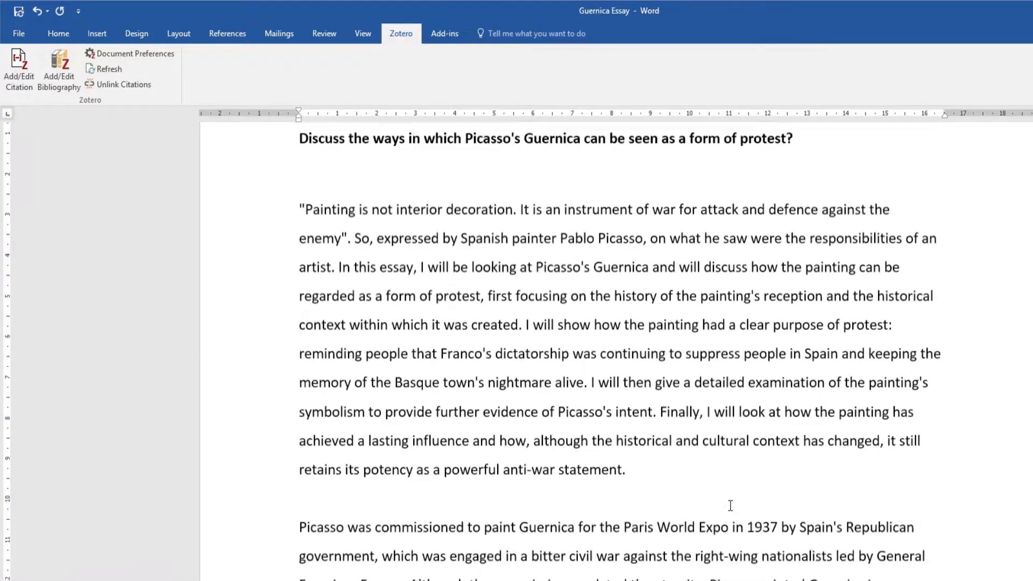
left_click(333, 544)
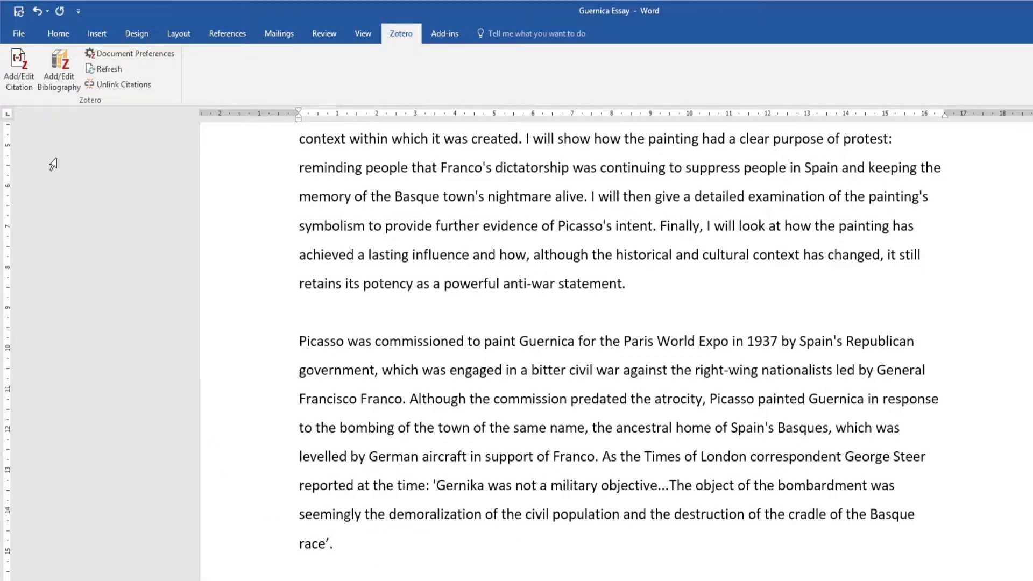
left_click(31, 89)
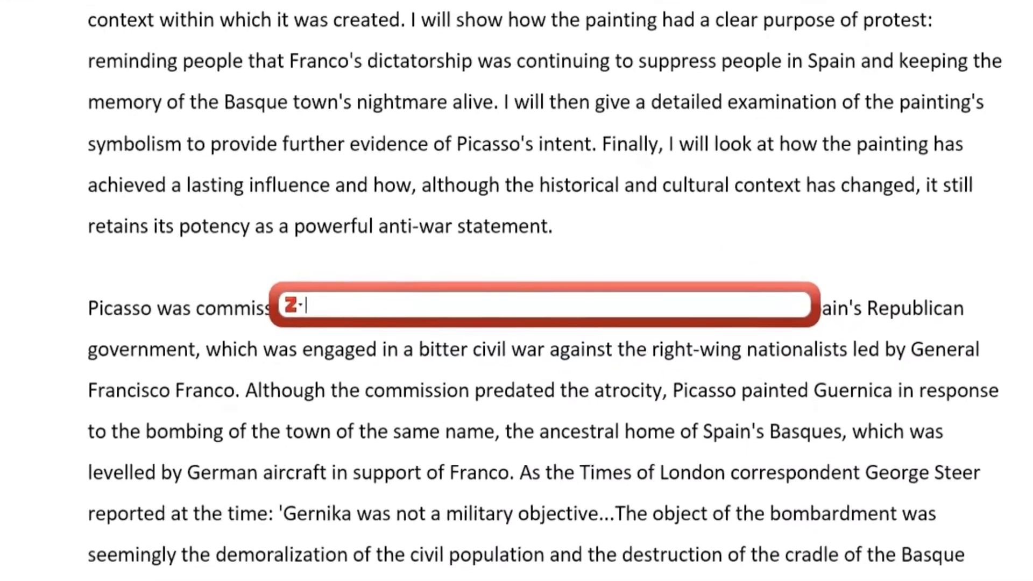
type("Ste")
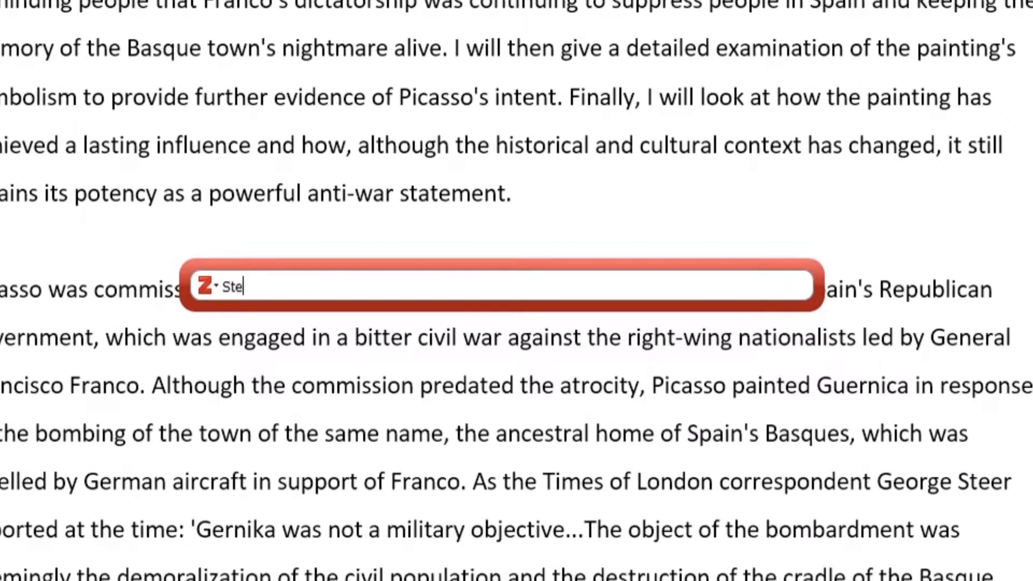
type("er")
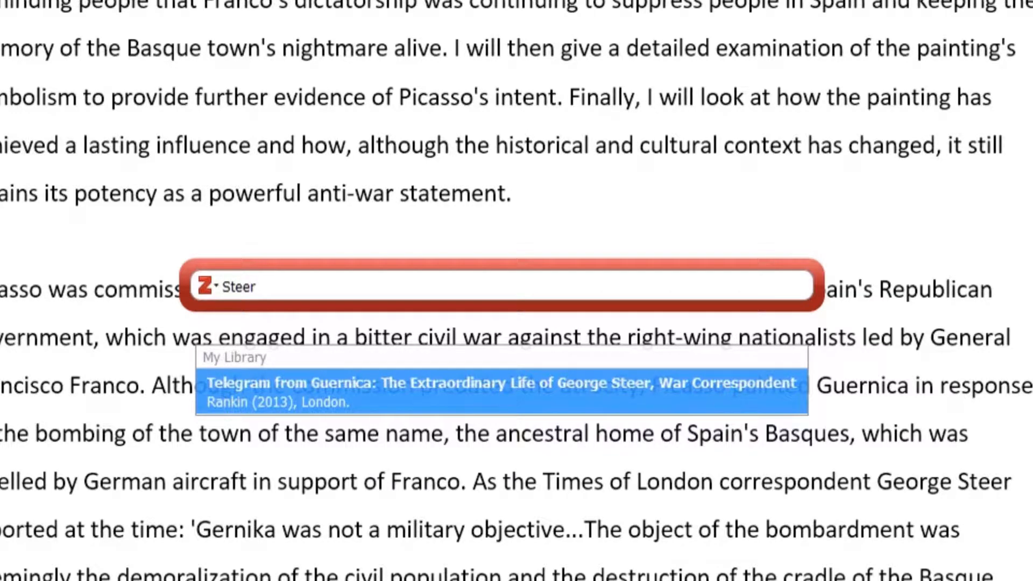
left_click(446, 392)
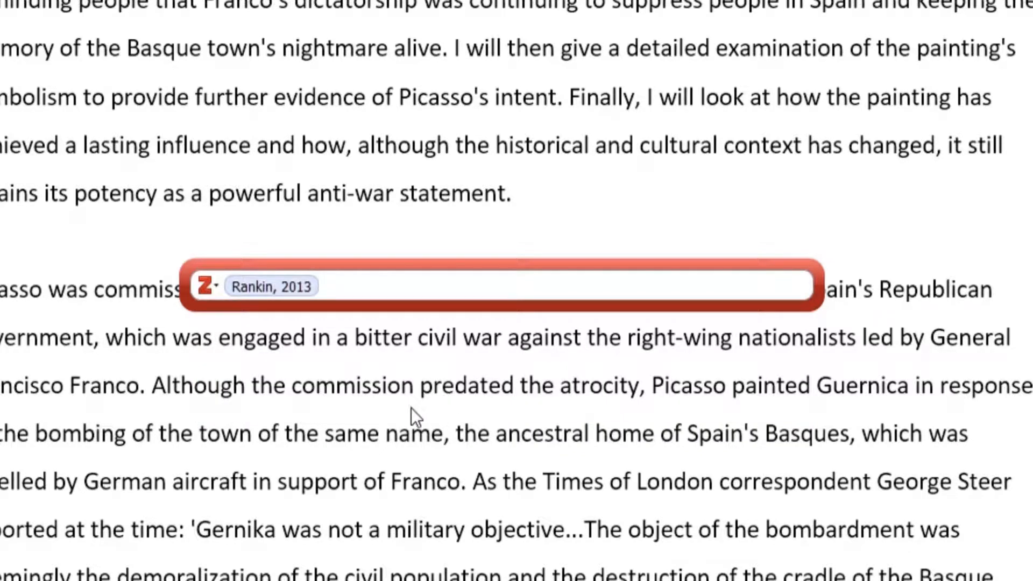
Set the citation's page to 55 and insert it into the essay.
left_click(276, 291)
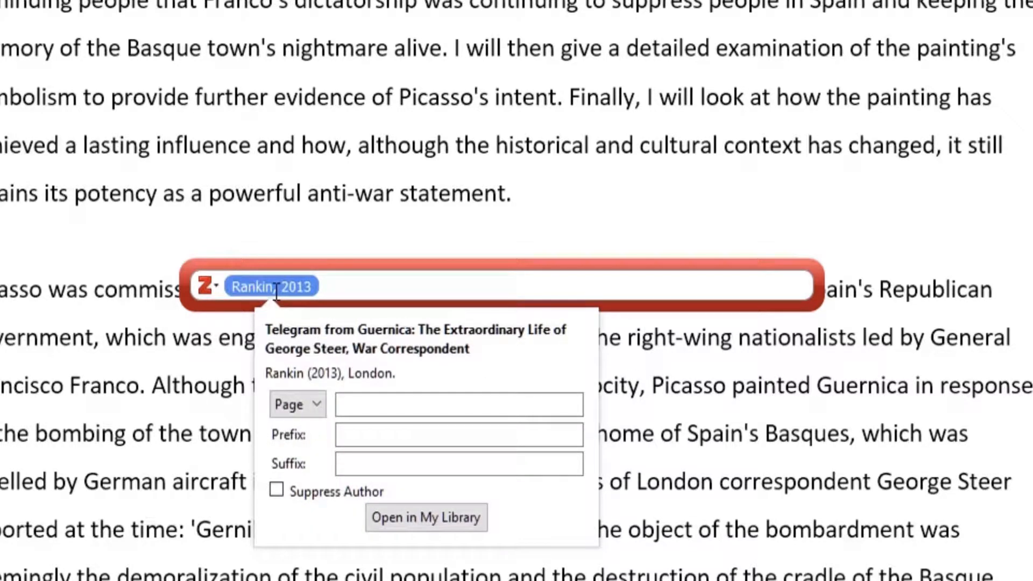
left_click(393, 402)
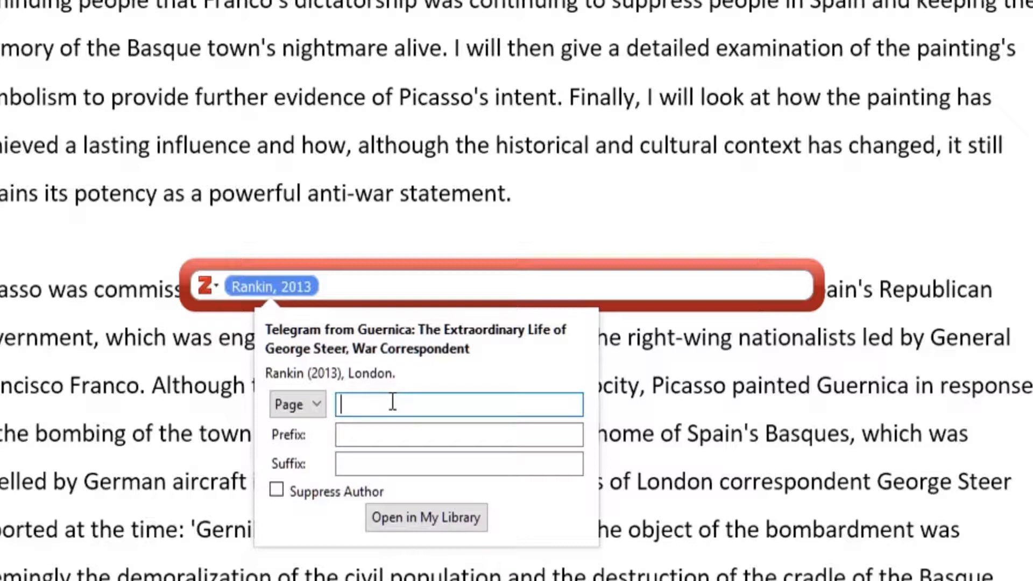
type("55")
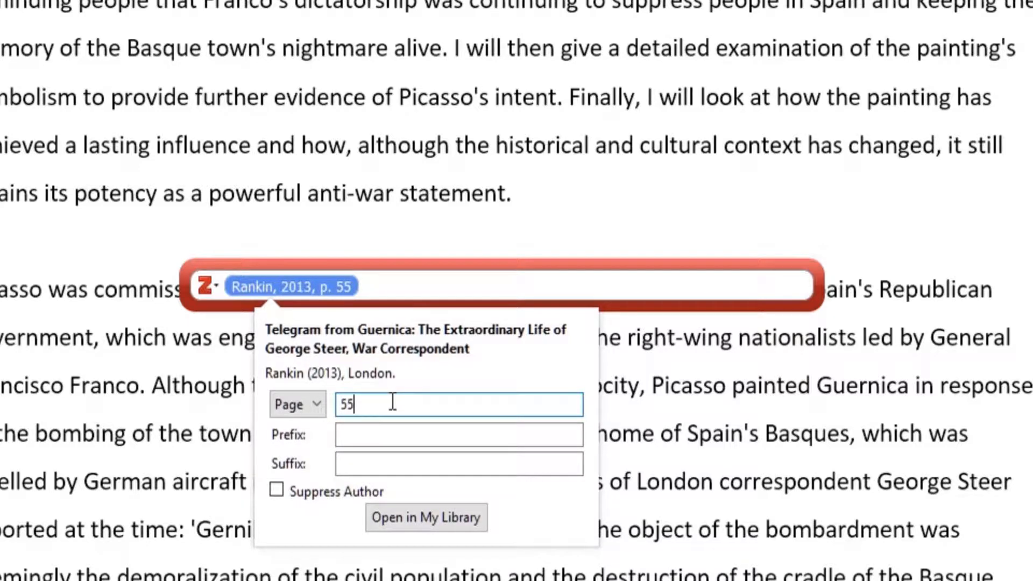
key("Return")
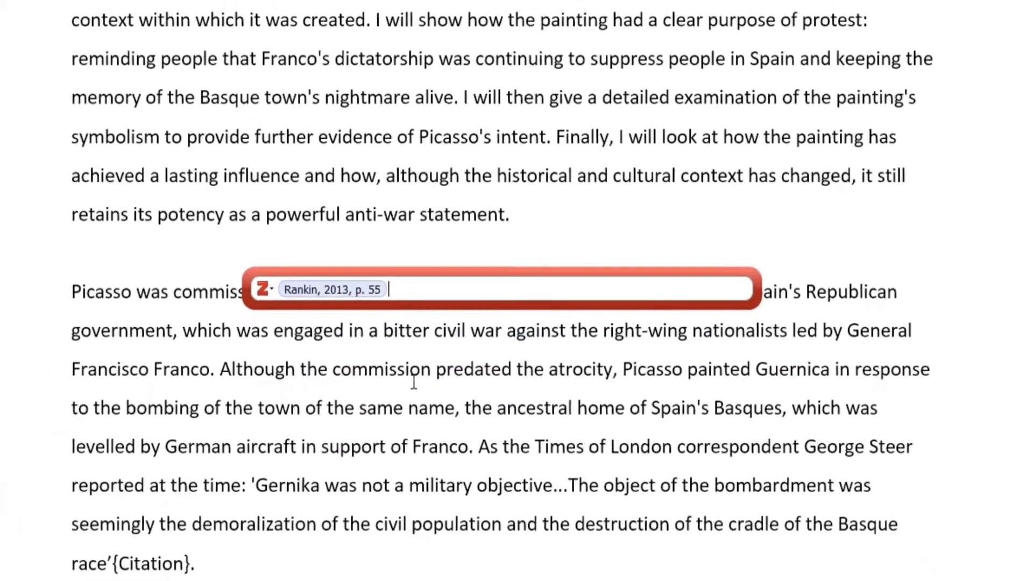
key("Return")
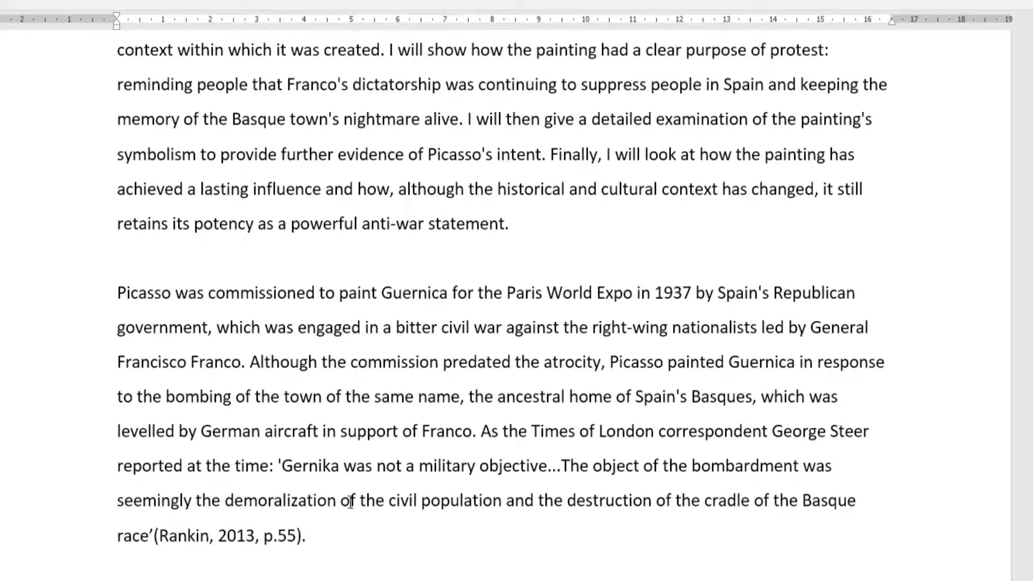
Edit the inserted citation to page 56 and add a space between the closing quotation mark and the citation.
left_click(221, 534)
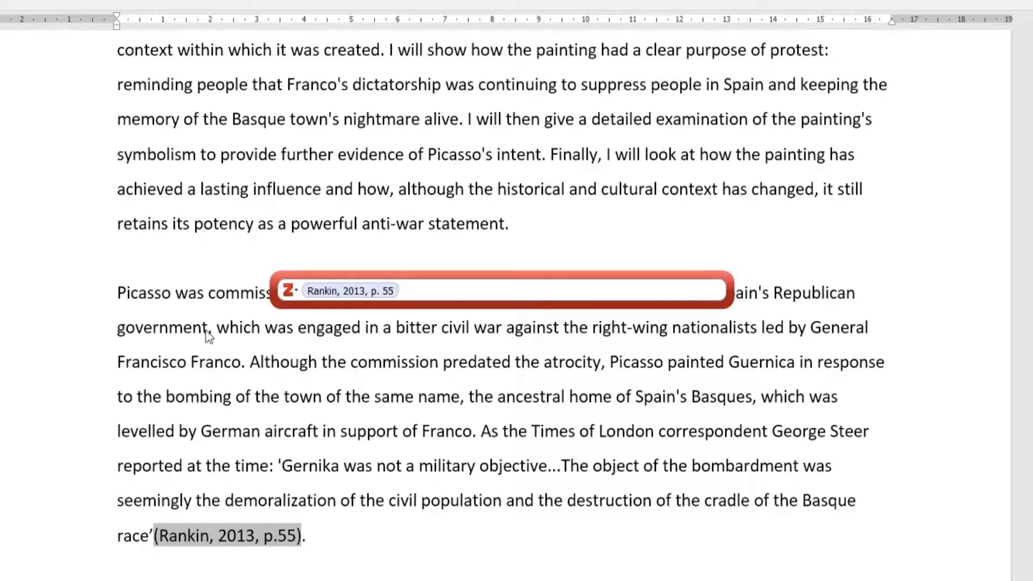
left_click(342, 291)
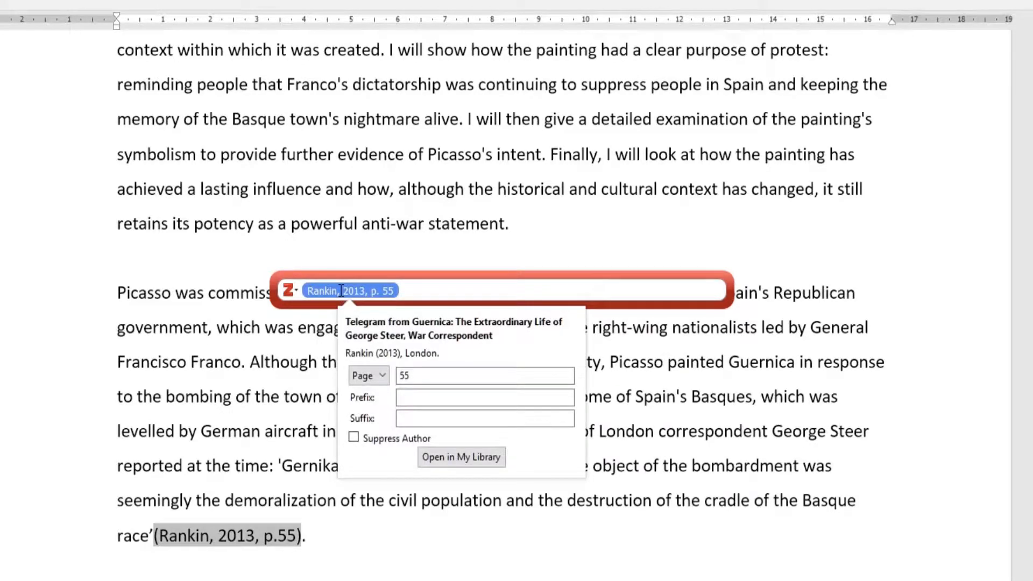
left_click(424, 373)
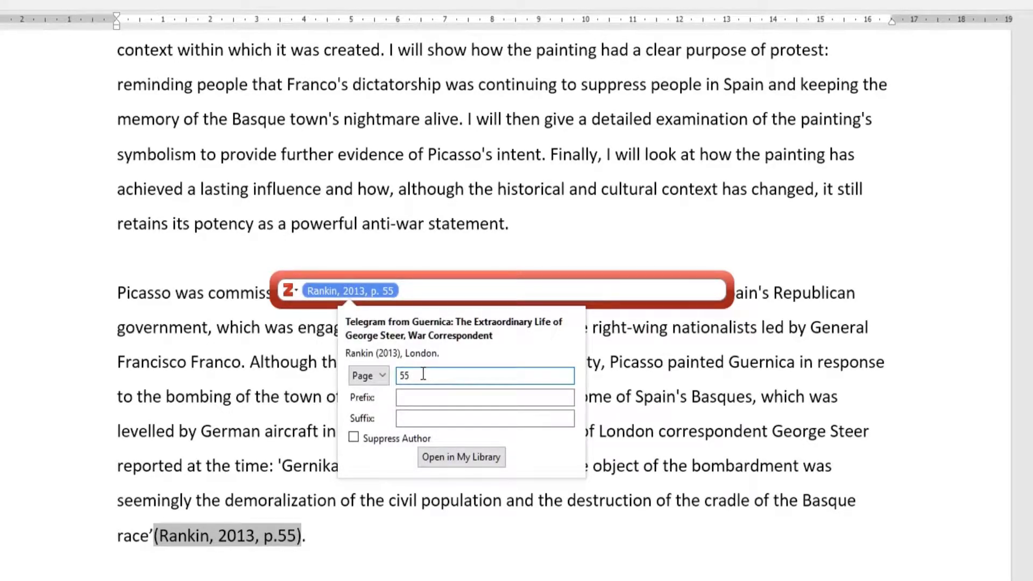
key("BackSpace")
type("6")
key("Return")
key("Return")
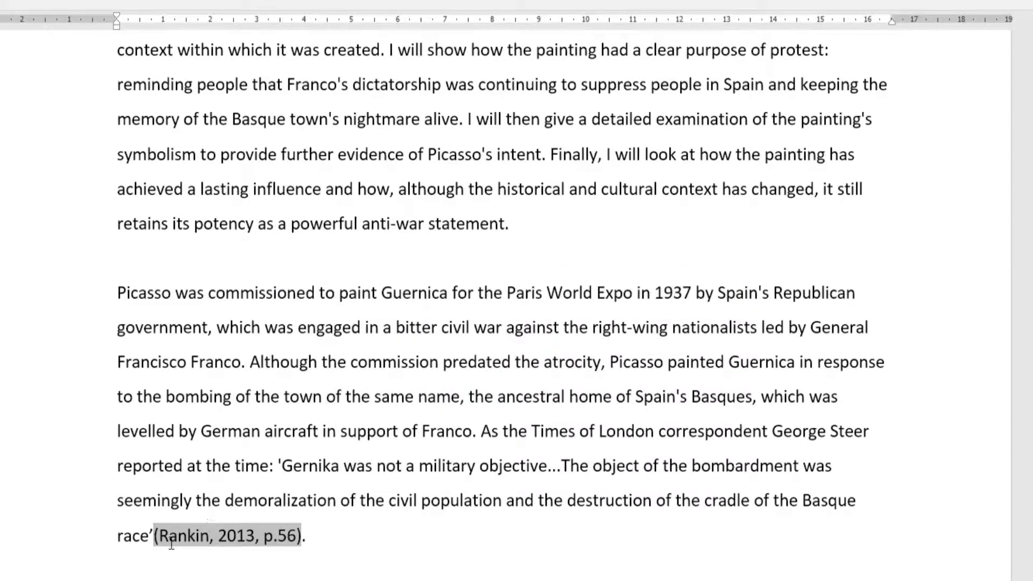
left_click(154, 537)
left_click(356, 536)
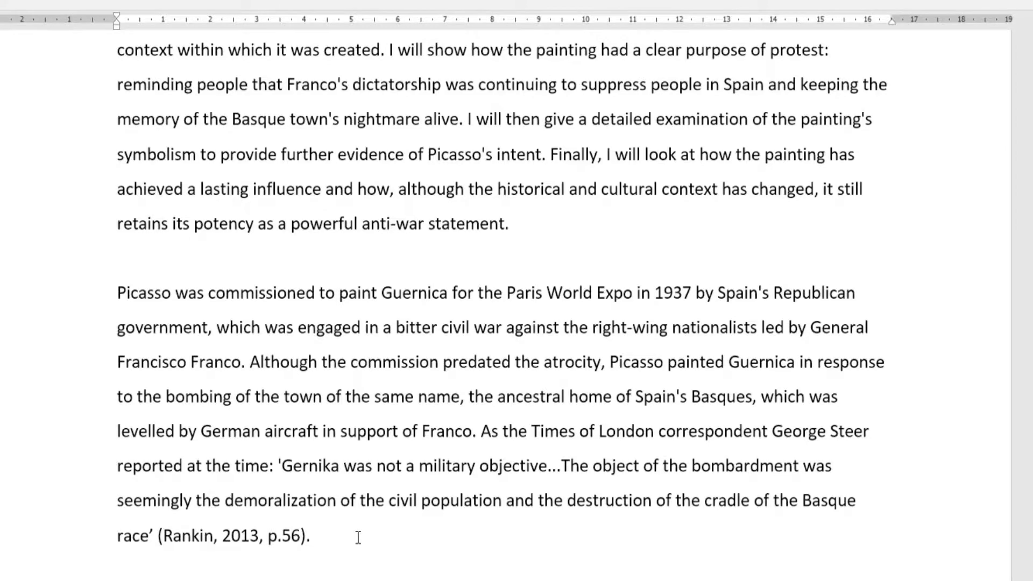
Add the heading "Bibliography" after the essay's last paragraph and insert the Zotero bibliography beneath it.
scroll(357, 537, "down", 10)
scroll(358, 537, "down", 5)
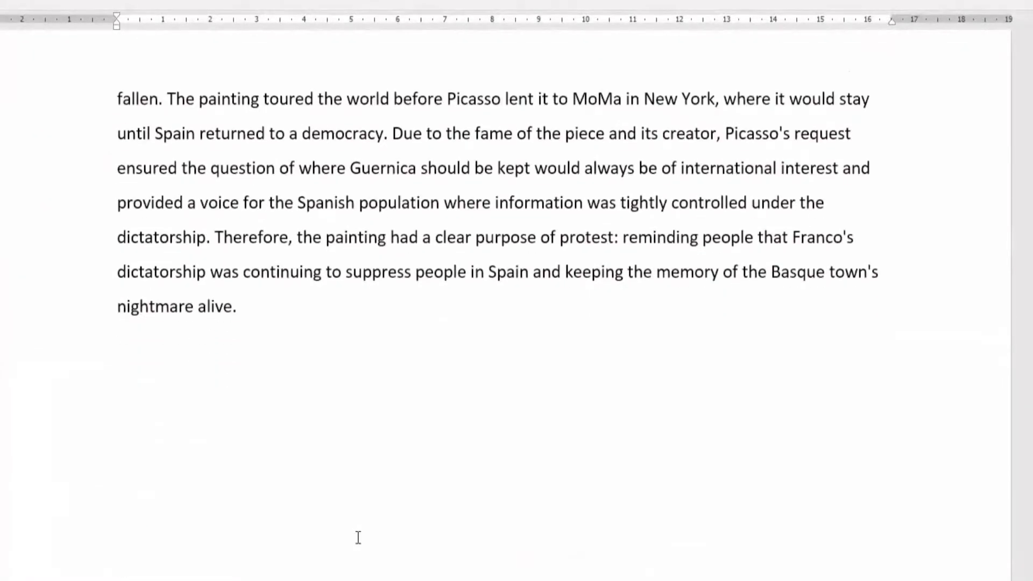
left_click(171, 221)
type("Bibliography")
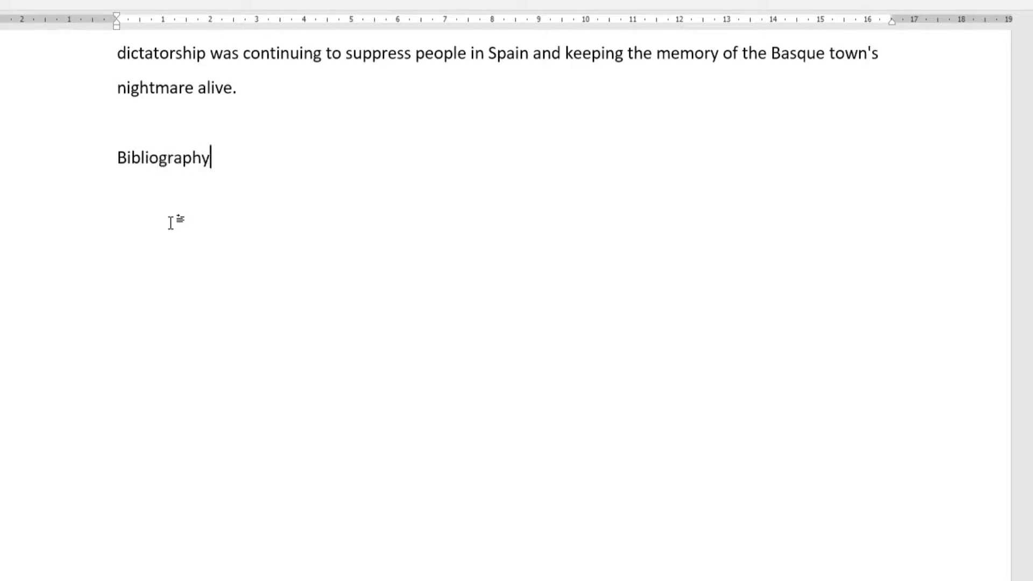
key("Return")
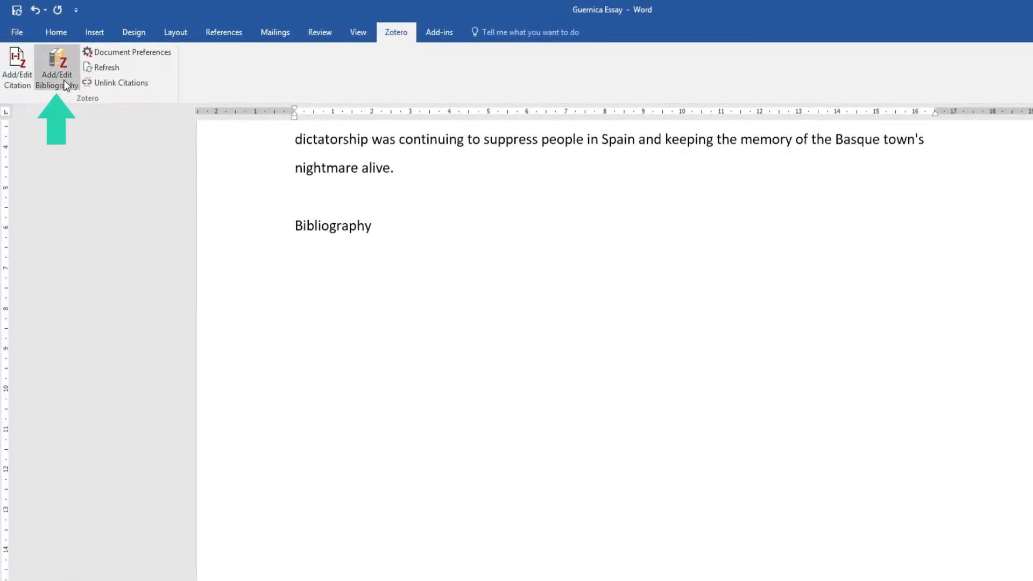
left_click(63, 80)
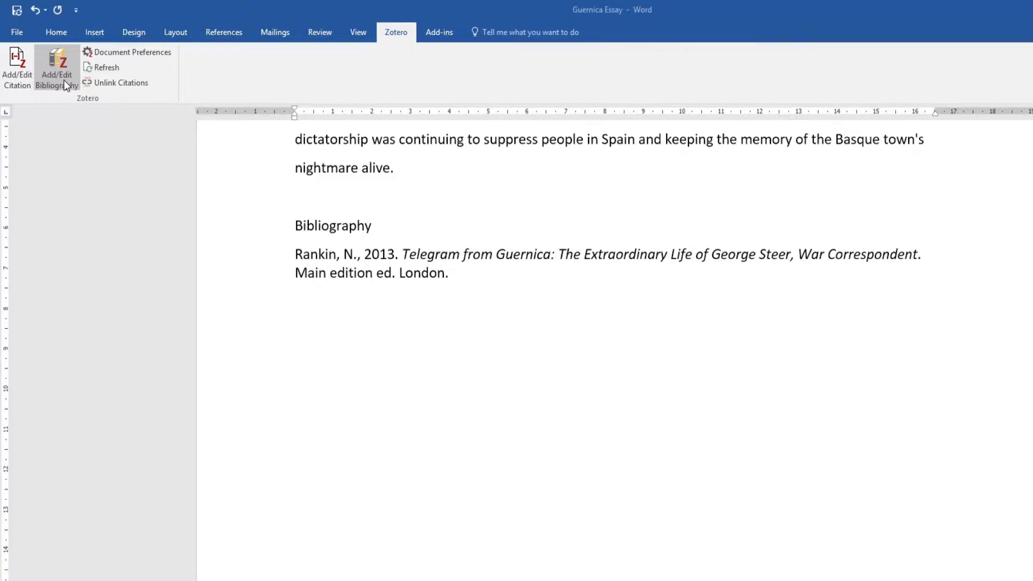
scroll(335, 341, "up", 4)
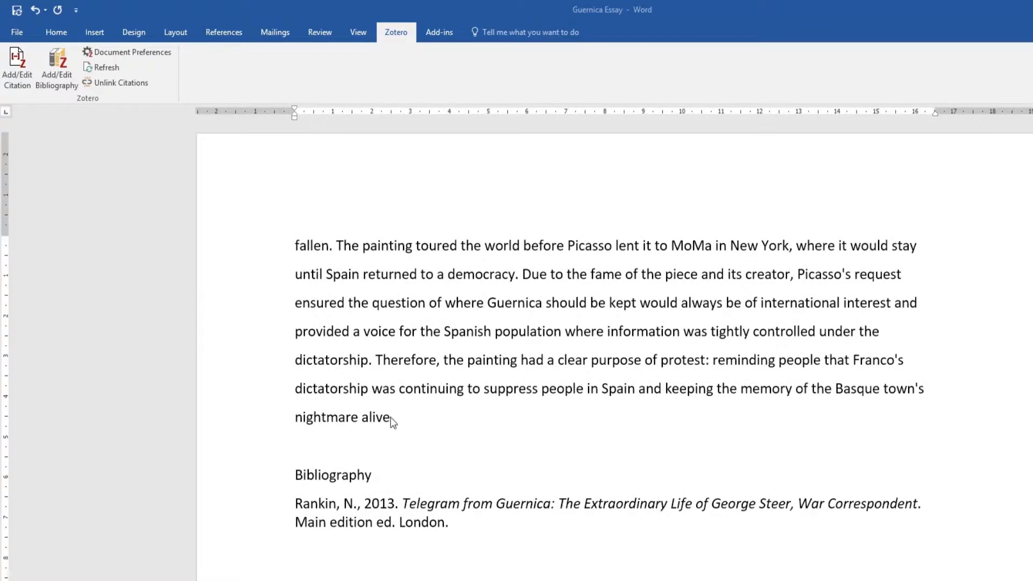
Insert a Zotero citation for Picasso and Truth: From Cubism to Guernica after "nightmare alive", finding the book by searching for guer.
left_click(390, 417)
left_click(15, 74)
type("guer")
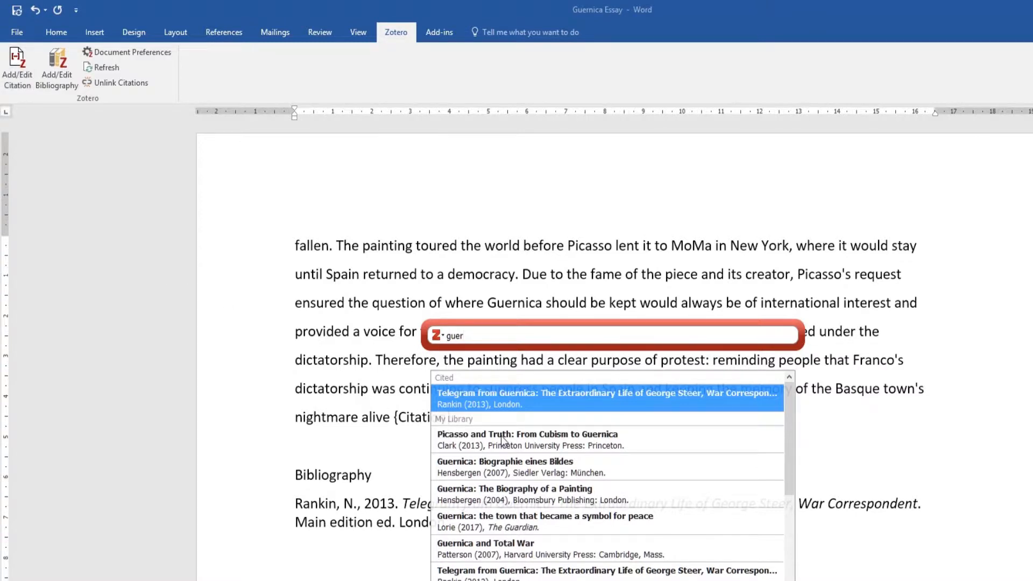
left_click(503, 439)
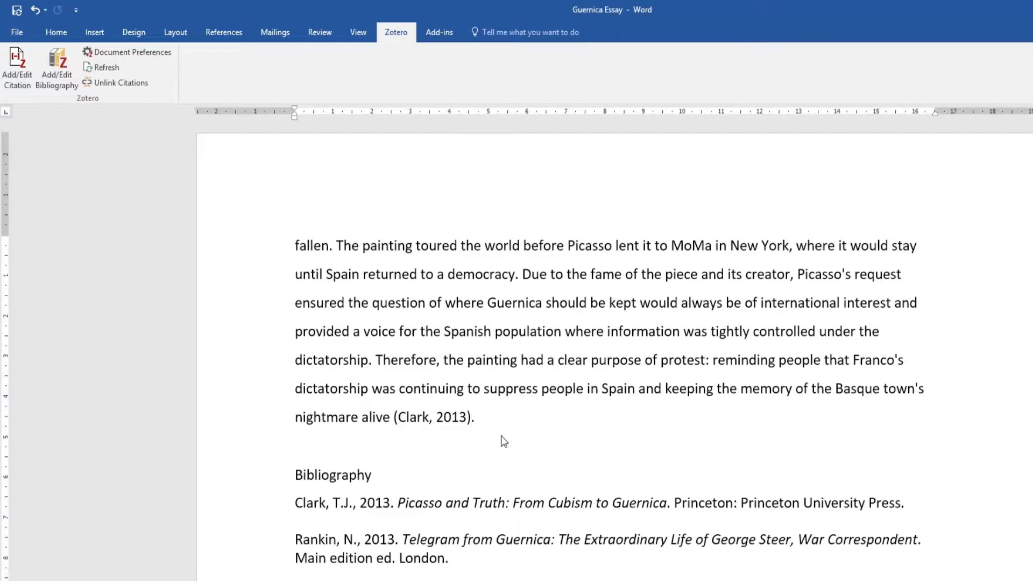
In Zotero, set the publisher of Telegram from Guernica to Bloomsbury Publishing, then switch to Word and refresh the essay's Zotero references.
scroll(503, 440, "down", 3)
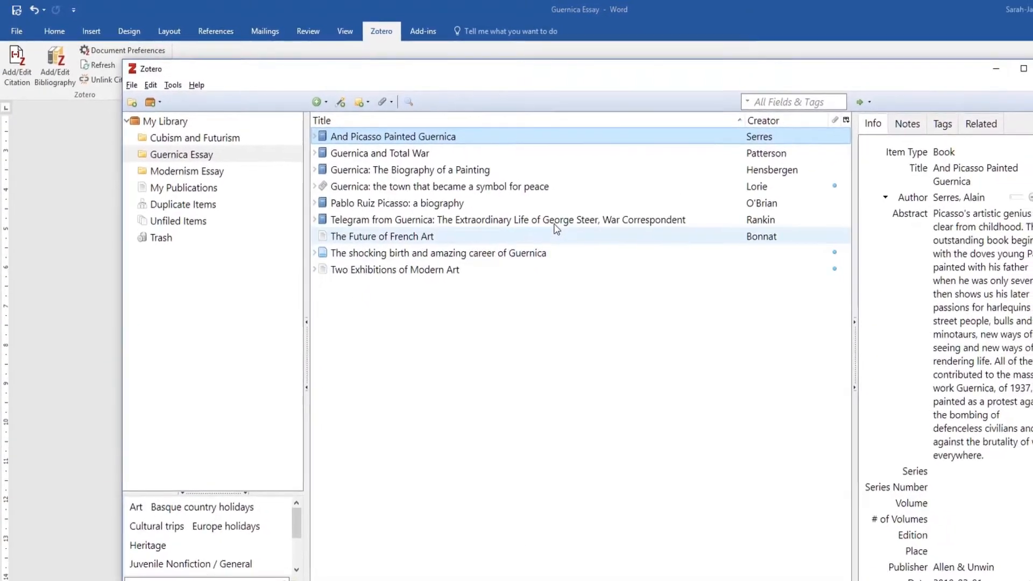
left_click(554, 223)
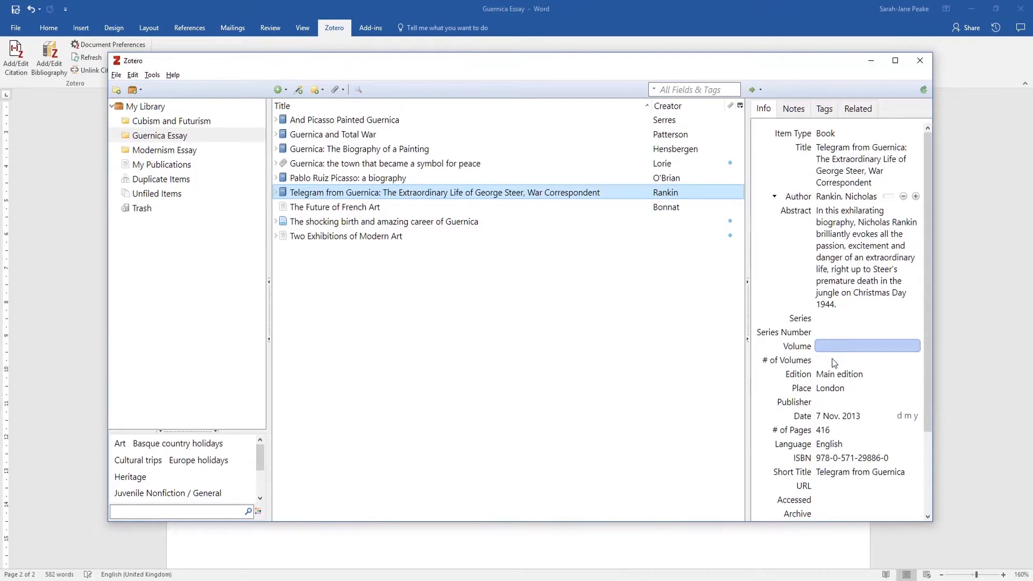
left_click(829, 409)
type("Bl")
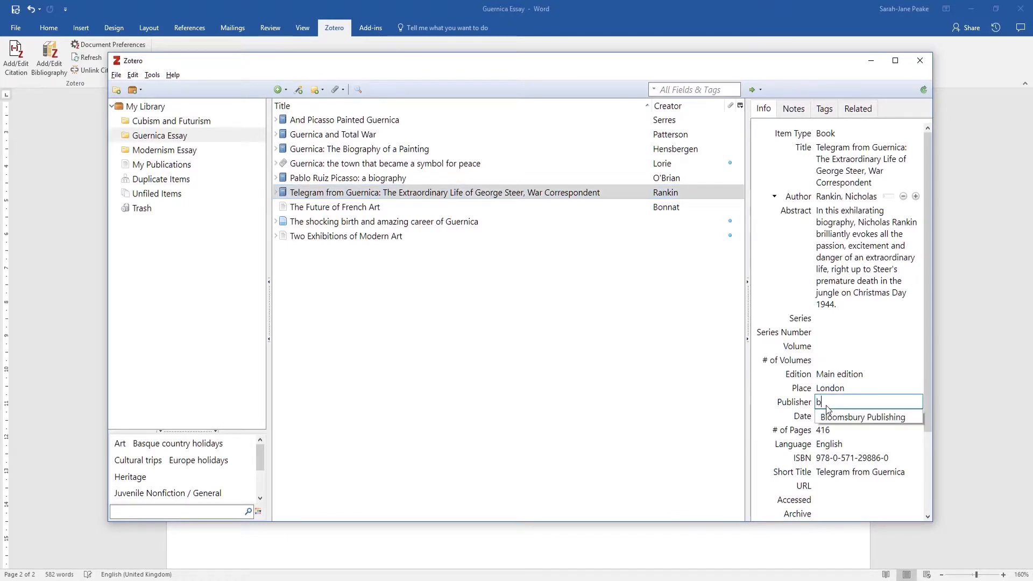
left_click(828, 418)
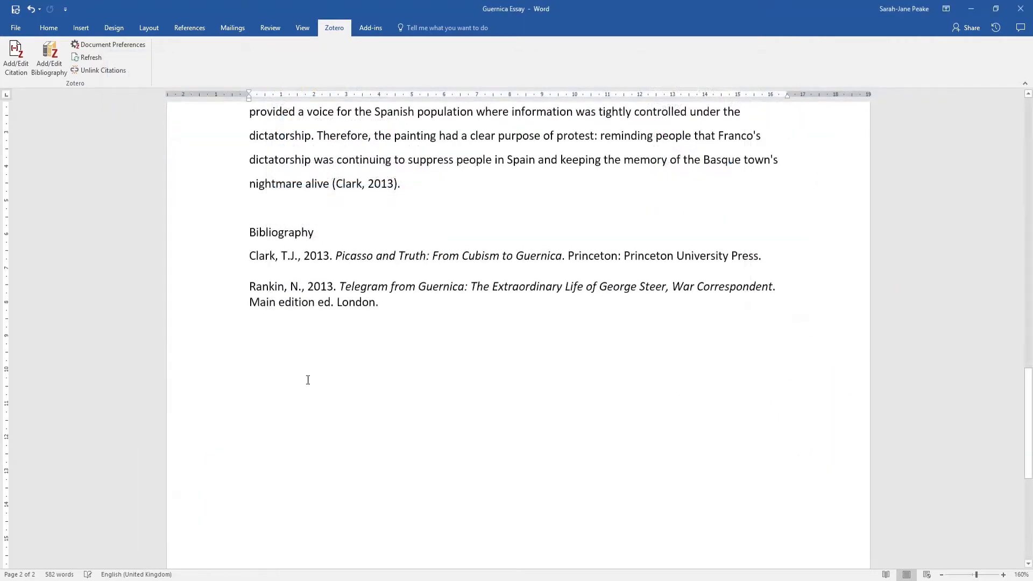
left_click(99, 57)
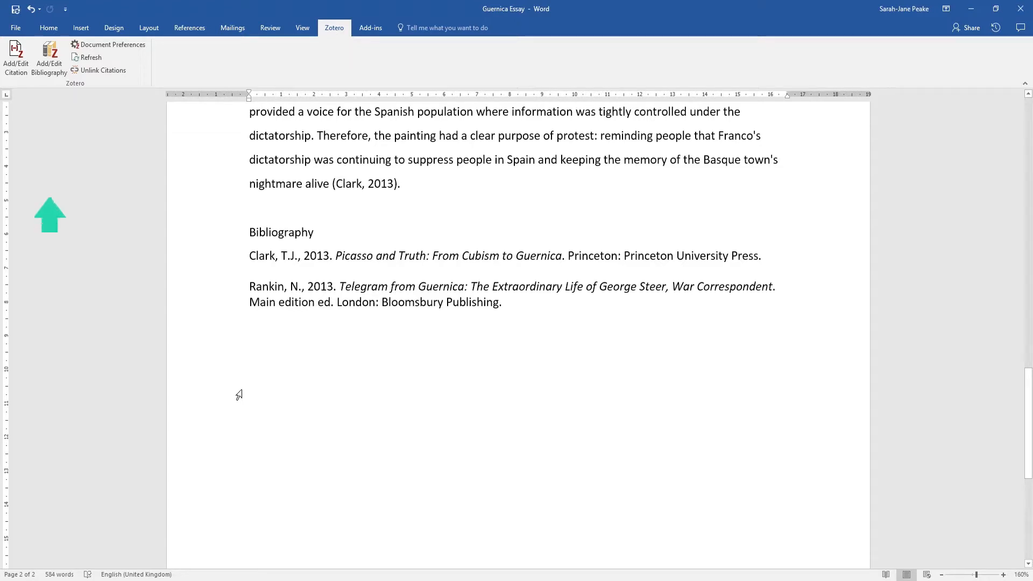
Open the Zotero bibliography for editing and select the uncited books And Picasso Painted Guernica and Guernica and Total War.
left_click(56, 54)
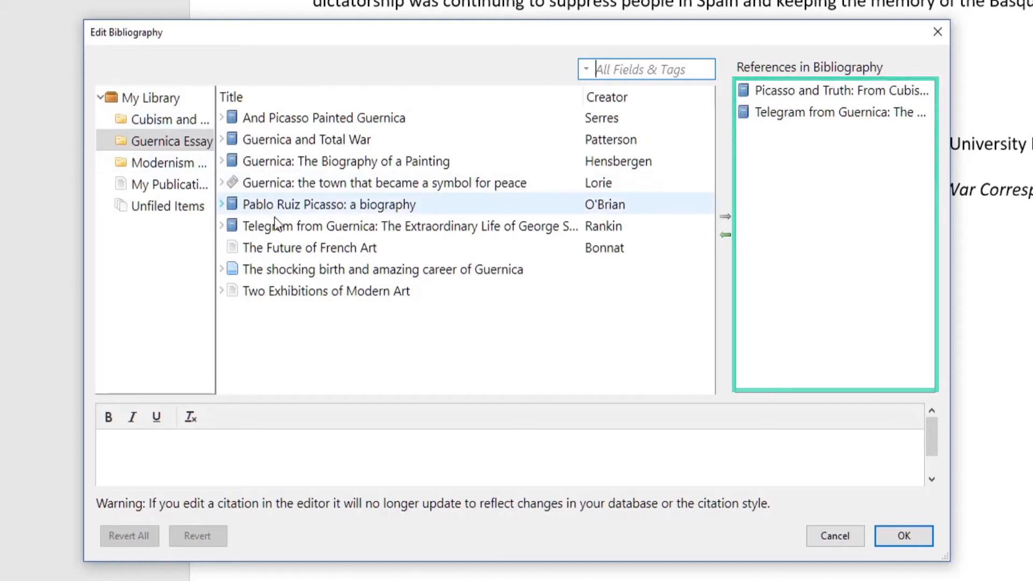
left_click(354, 121)
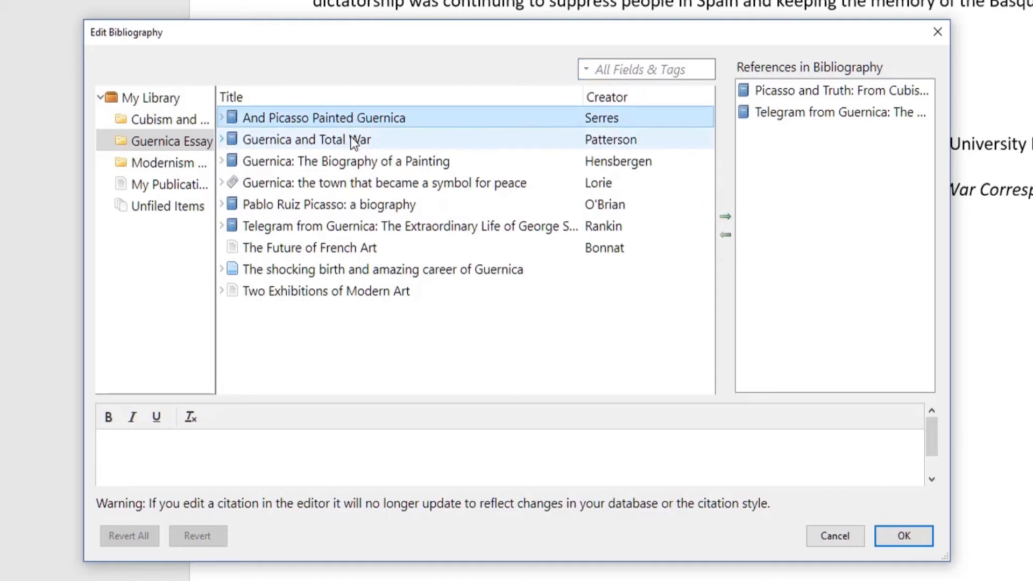
left_click(353, 141, "shift")
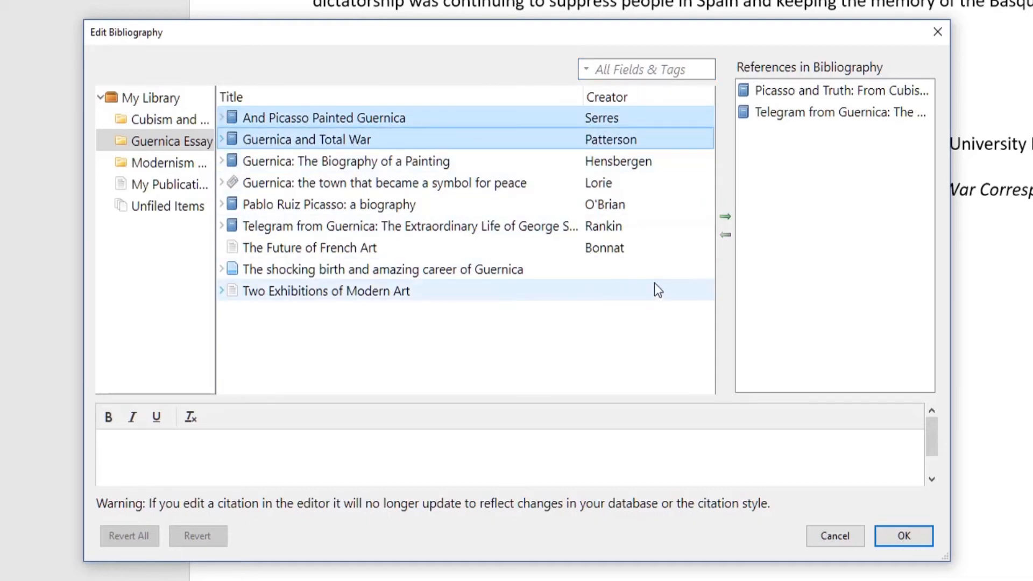